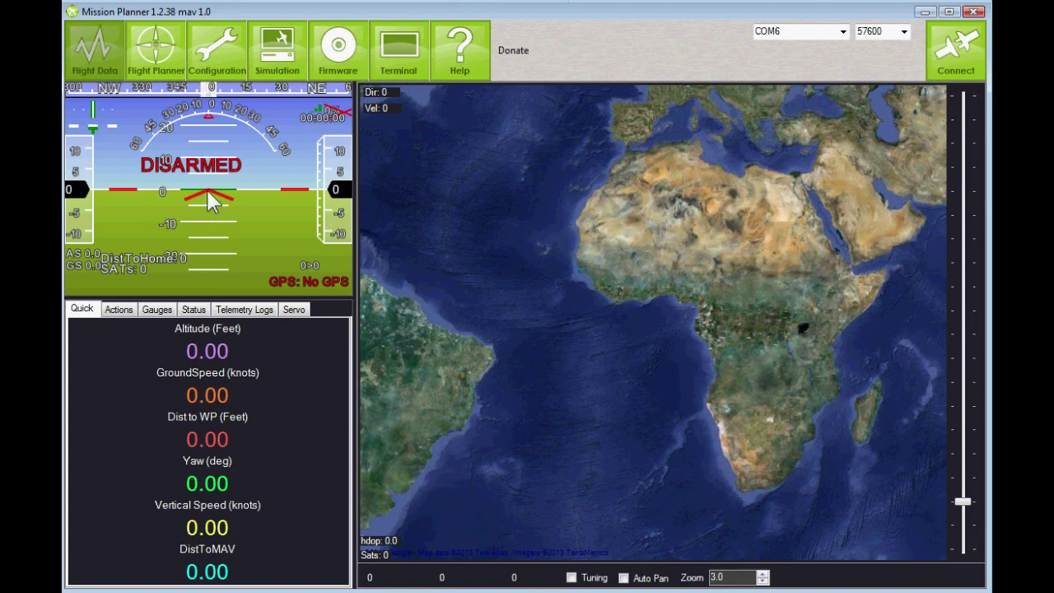
Open the Configuration screen and dismiss the Config Connect reminder to reach the 3DR Radio page
{"action": "left_click", "coordinate": [214, 50]}
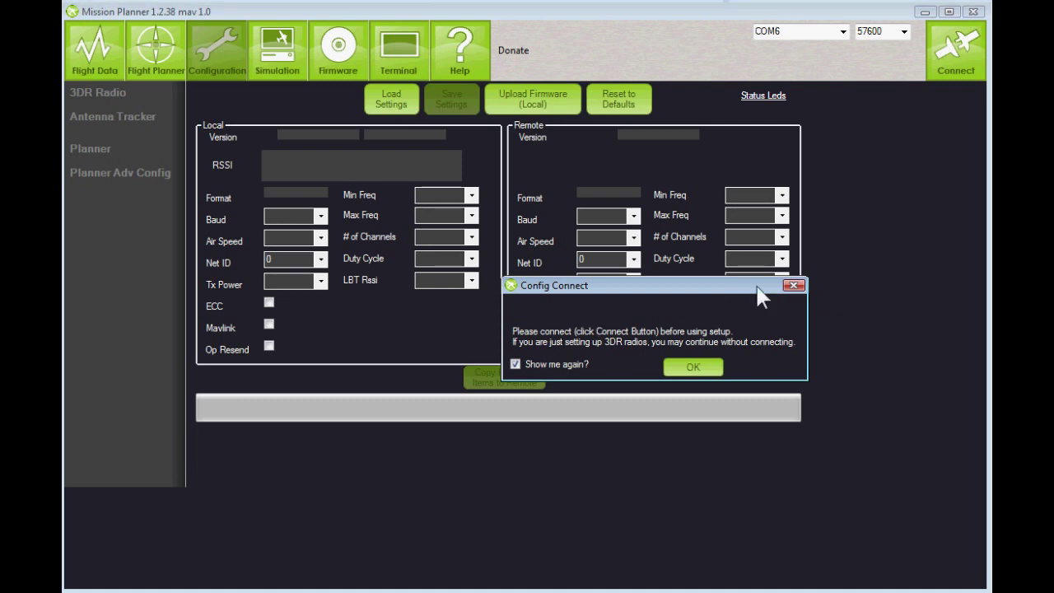
{"action": "left_click", "coordinate": [696, 369]}
{"action": "left_click", "coordinate": [694, 369]}
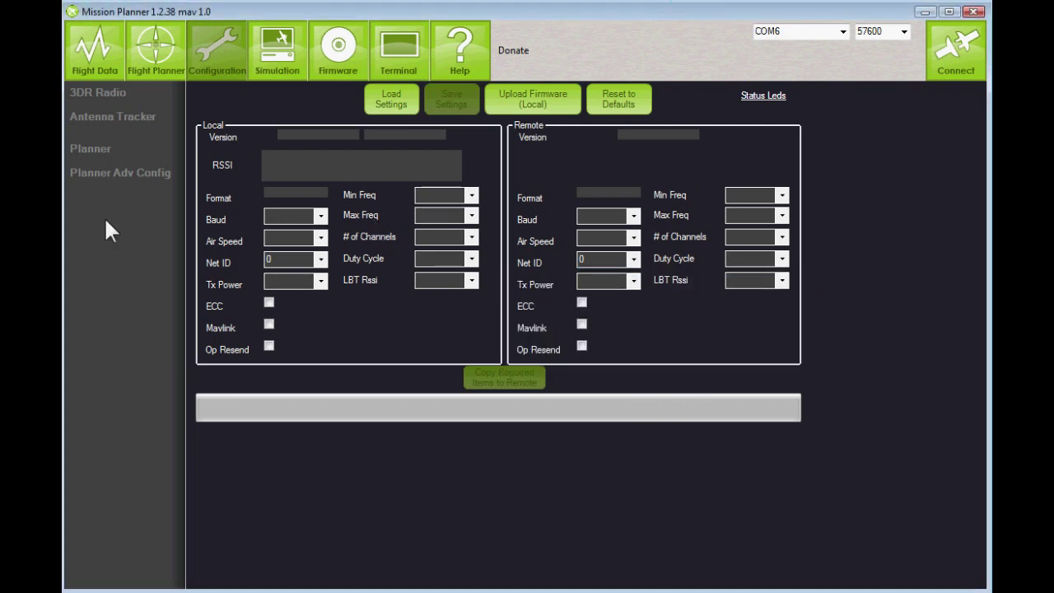
In Planner settings keep distances in Feet and speeds in knots, then switch to Flight Planner
{"action": "left_click", "coordinate": [87, 150]}
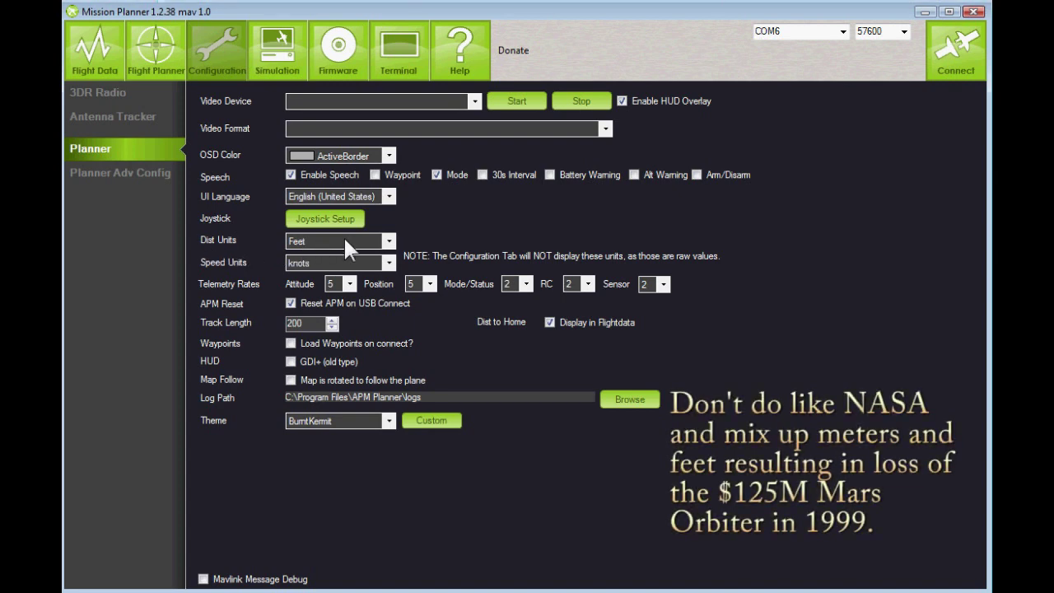
{"action": "left_click", "coordinate": [387, 241]}
{"action": "left_click", "coordinate": [387, 255]}
{"action": "left_click", "coordinate": [389, 241]}
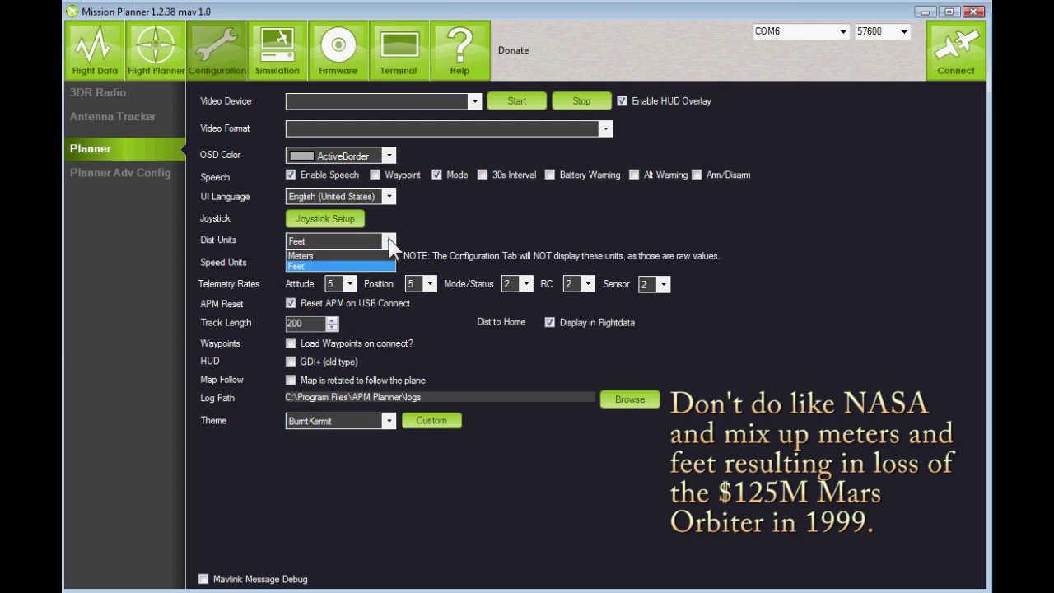
{"action": "left_click", "coordinate": [213, 275]}
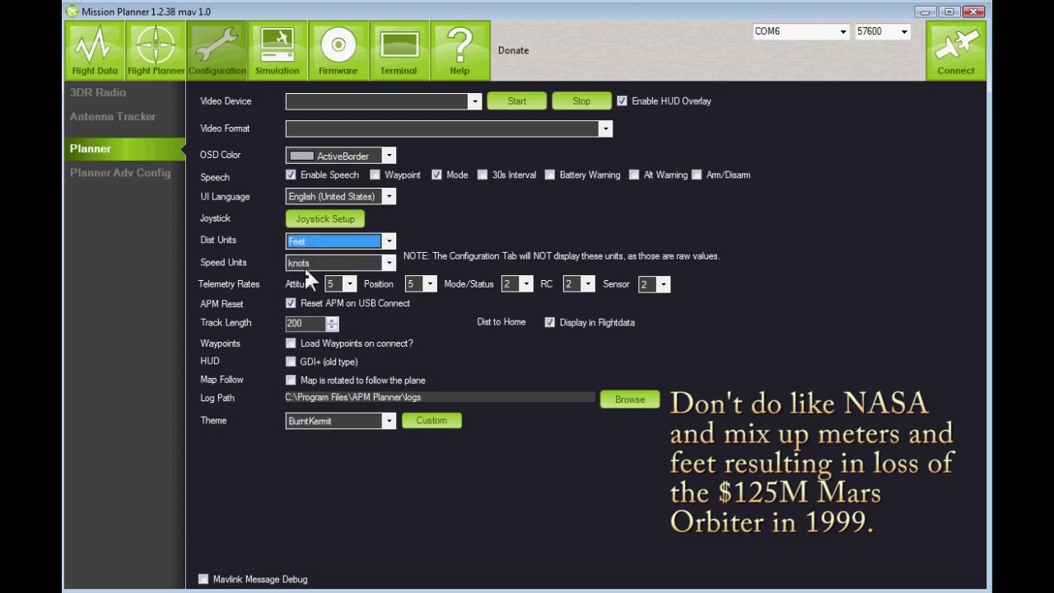
{"action": "left_click", "coordinate": [389, 264]}
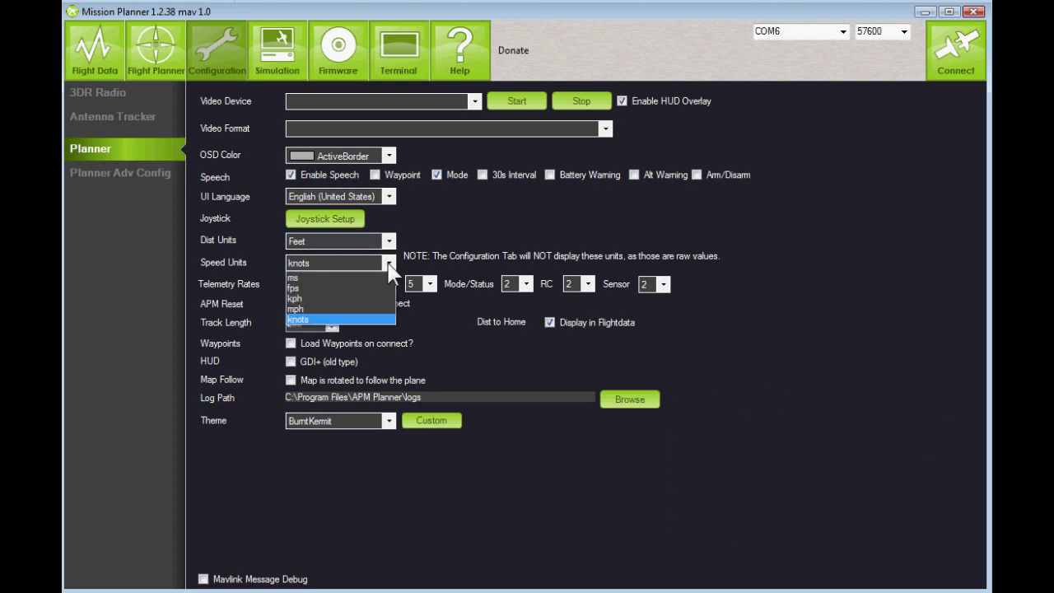
{"action": "left_click", "coordinate": [389, 263]}
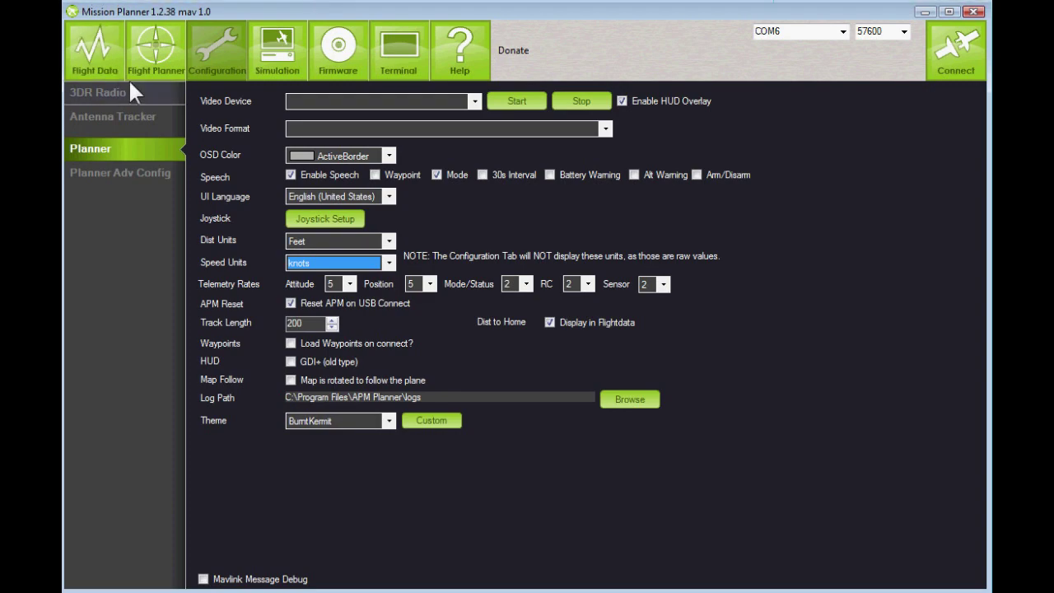
{"action": "left_click", "coordinate": [156, 59]}
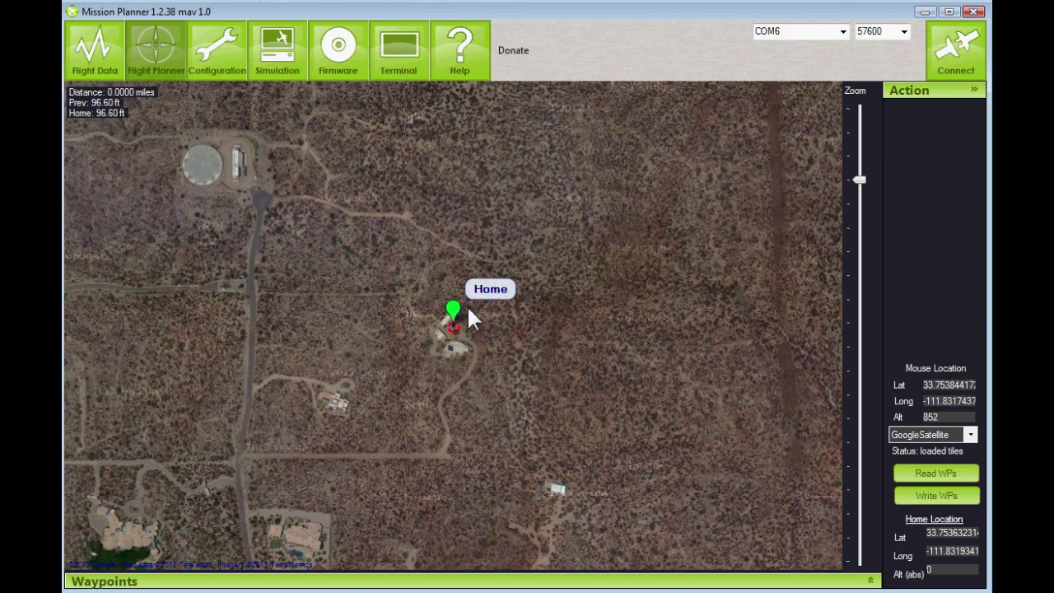
Zoom in and drag the Home marker onto the pad between the buildings, then zoom back out
{"action": "mouse_move", "coordinate": [455, 318]}
{"action": "left_mouse_down"}
{"action": "mouse_move", "coordinate": [480, 207]}
{"action": "mouse_move", "coordinate": [679, 237]}
{"action": "mouse_move", "coordinate": [238, 435]}
{"action": "mouse_move", "coordinate": [428, 270]}
{"action": "mouse_move", "coordinate": [453, 341]}
{"action": "mouse_move", "coordinate": [451, 370]}
{"action": "left_mouse_up"}
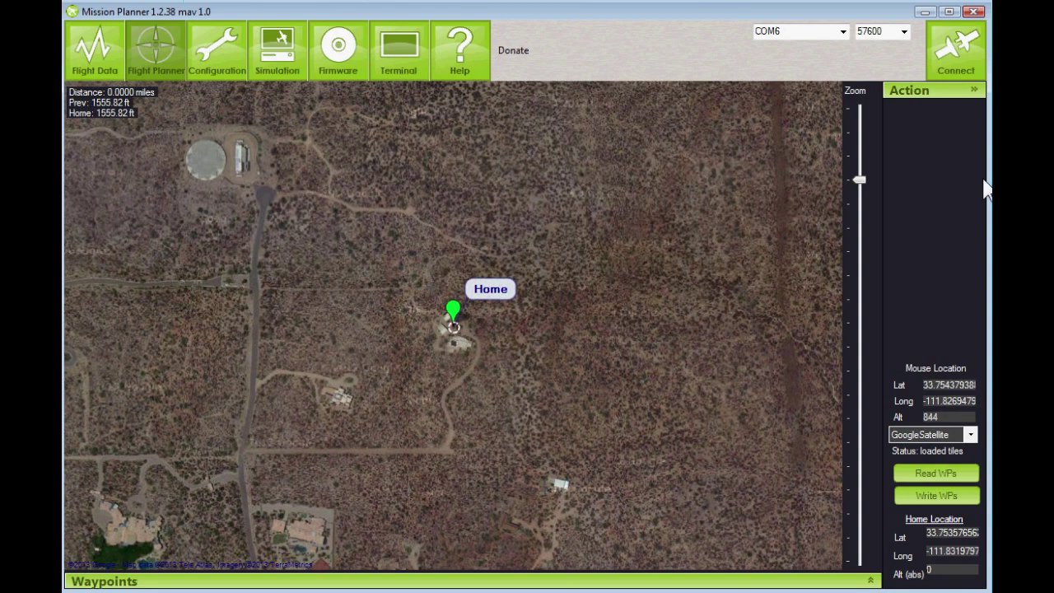
{"action": "left_click_drag", "start_coordinate": [856, 177], "coordinate": [859, 107]}
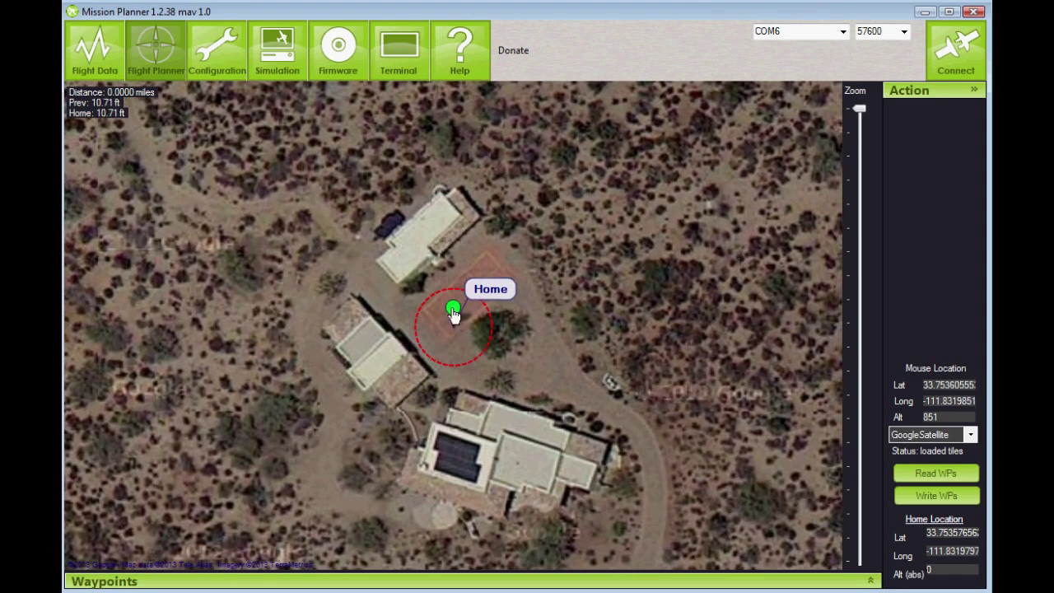
{"action": "mouse_move", "coordinate": [454, 313]}
{"action": "left_mouse_down"}
{"action": "mouse_move", "coordinate": [468, 286]}
{"action": "mouse_move", "coordinate": [488, 278]}
{"action": "mouse_move", "coordinate": [478, 284]}
{"action": "left_mouse_up"}
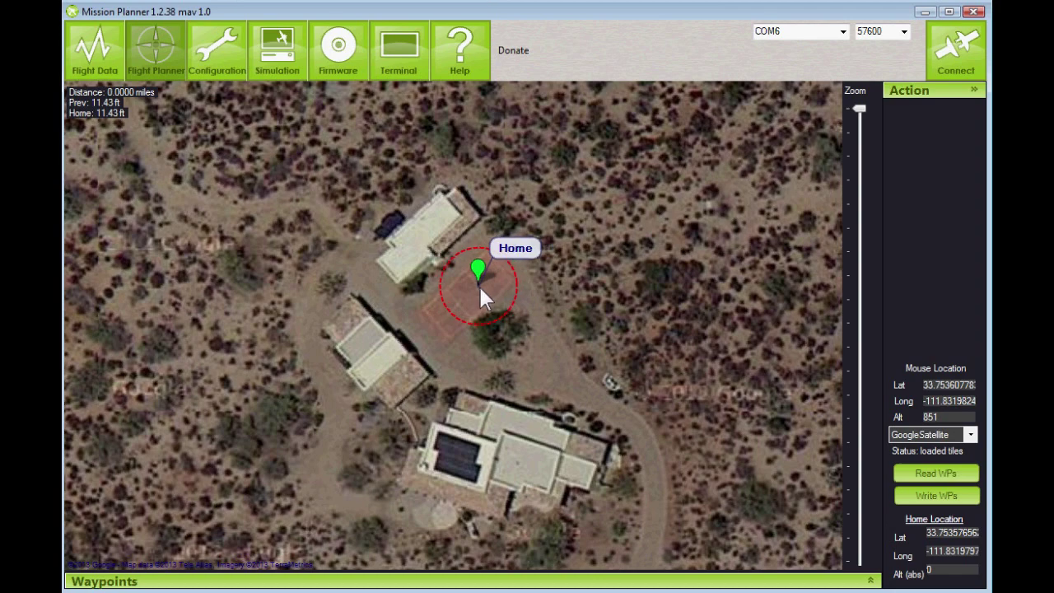
{"action": "scroll", "coordinate": [478, 284], "scroll_direction": "down", "scroll_amount": 4}
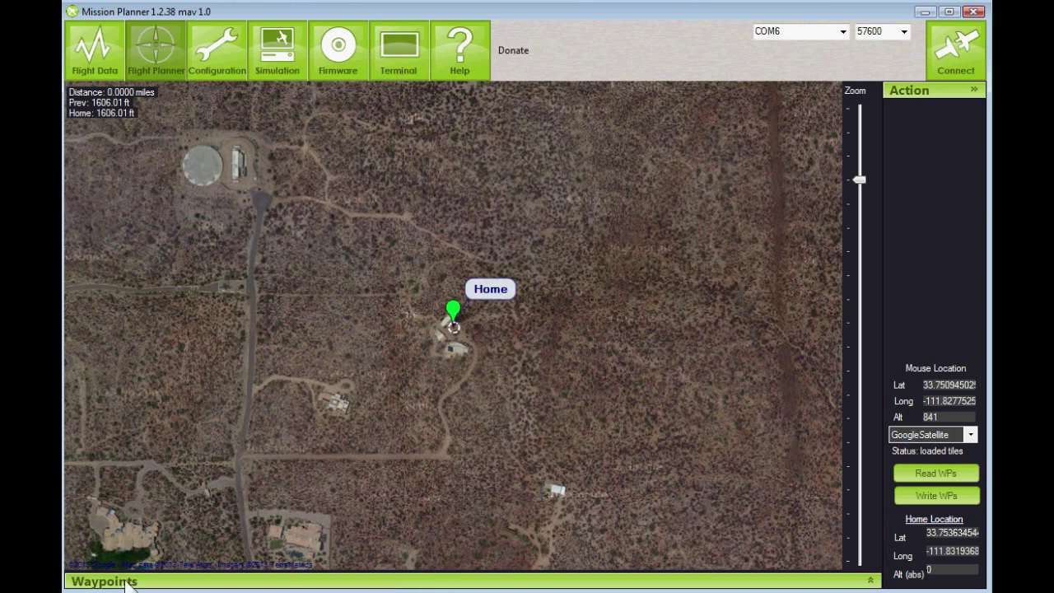
Expand the Waypoints panel and enlarge it to show radius 20, loiter 5 and altitude 40
{"action": "left_click", "coordinate": [872, 581]}
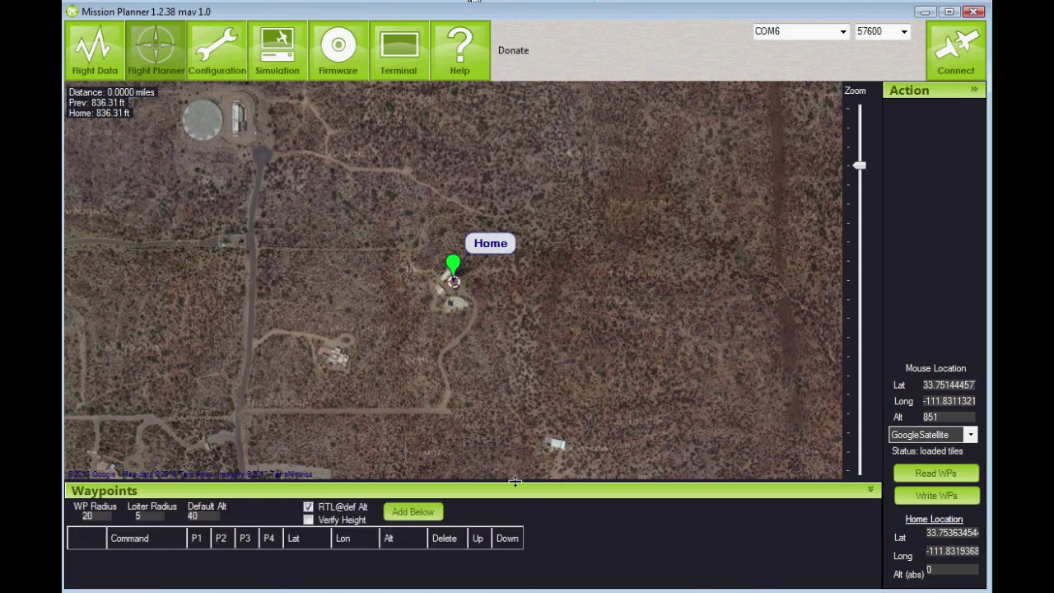
{"action": "left_click_drag", "start_coordinate": [514, 479], "coordinate": [517, 401]}
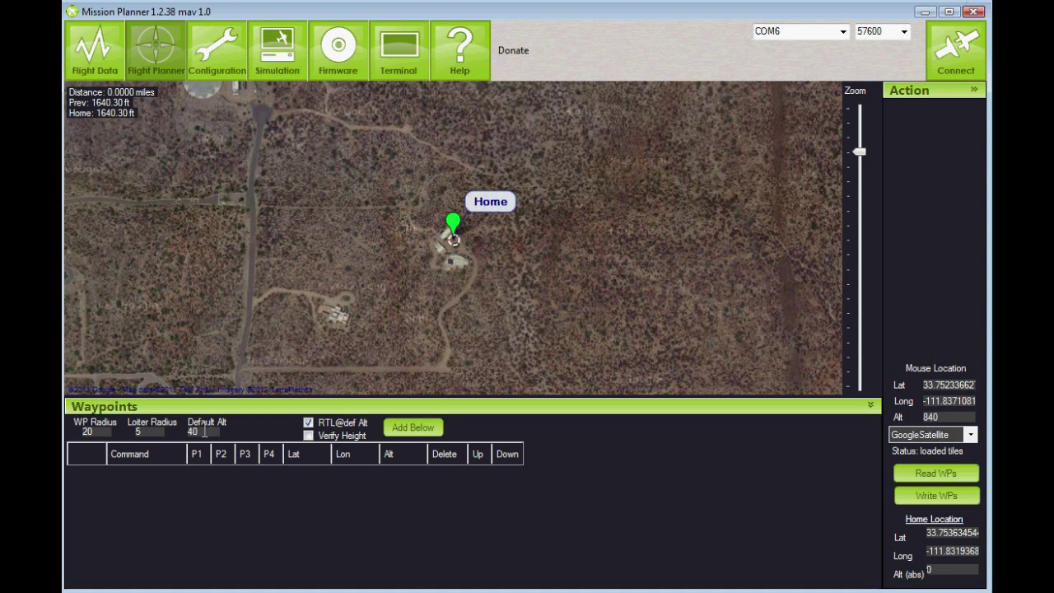
Replace the Default Alt value 40 with 45
{"action": "left_click_drag", "start_coordinate": [204, 433], "coordinate": [171, 435]}
{"action": "type", "text": "45"}
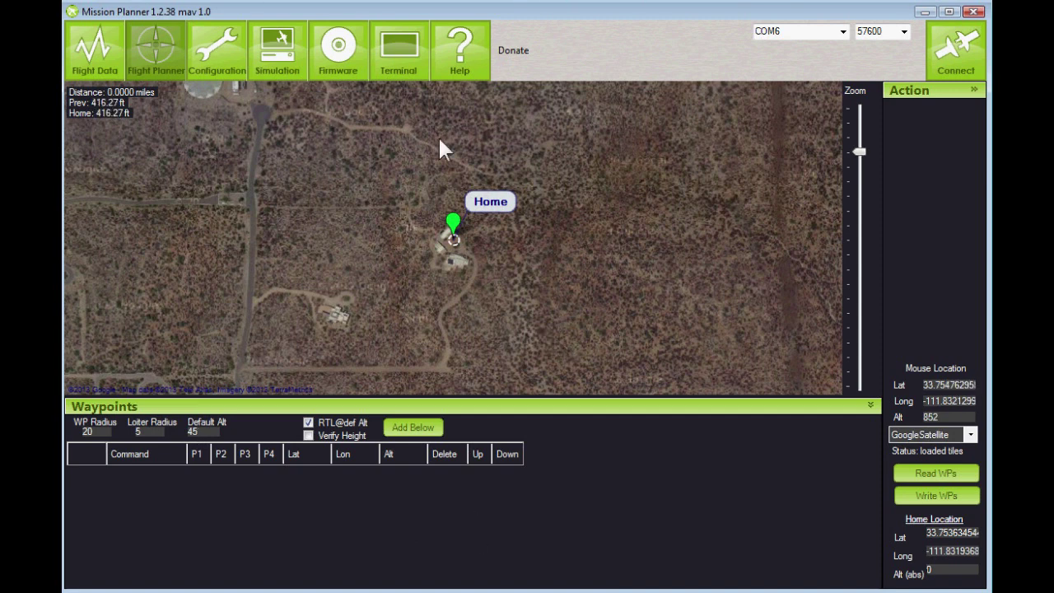
Place three waypoints on the map around Home and insert an empty fourth row after row 3
{"action": "left_click", "coordinate": [484, 149]}
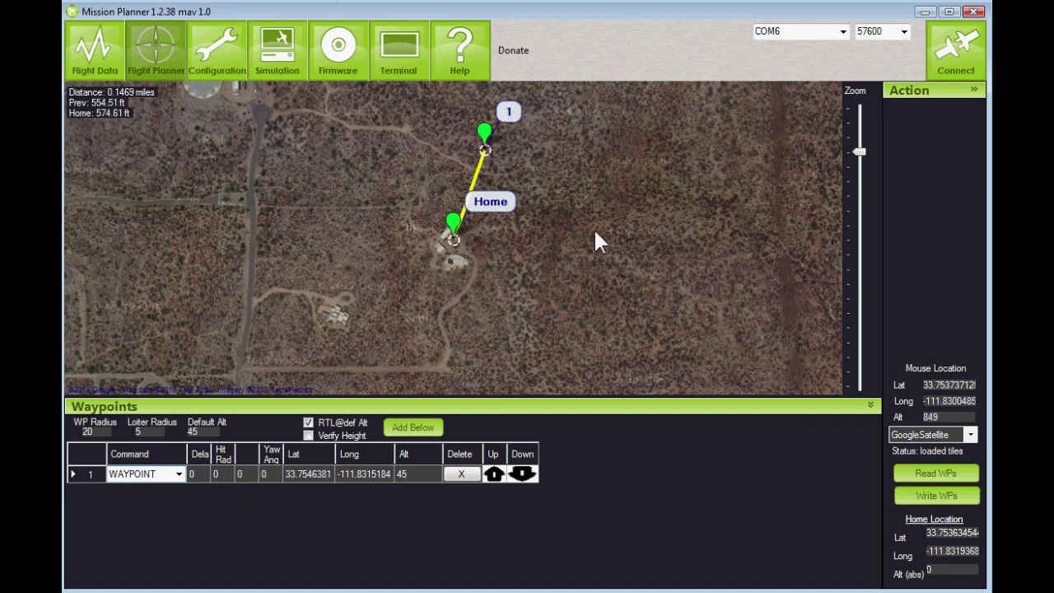
{"action": "left_click", "coordinate": [568, 188]}
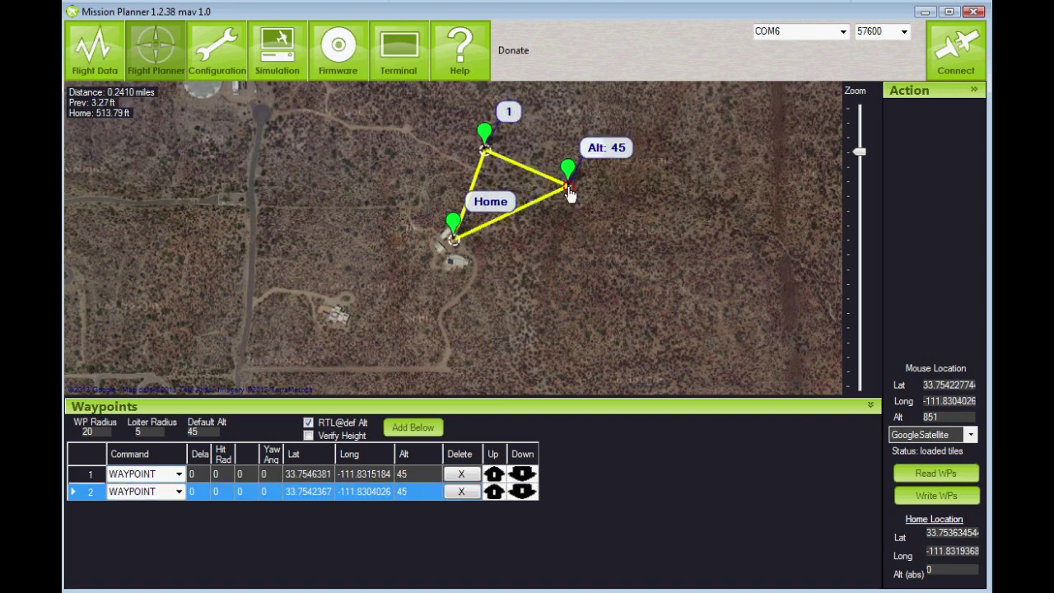
{"action": "left_click", "coordinate": [551, 249]}
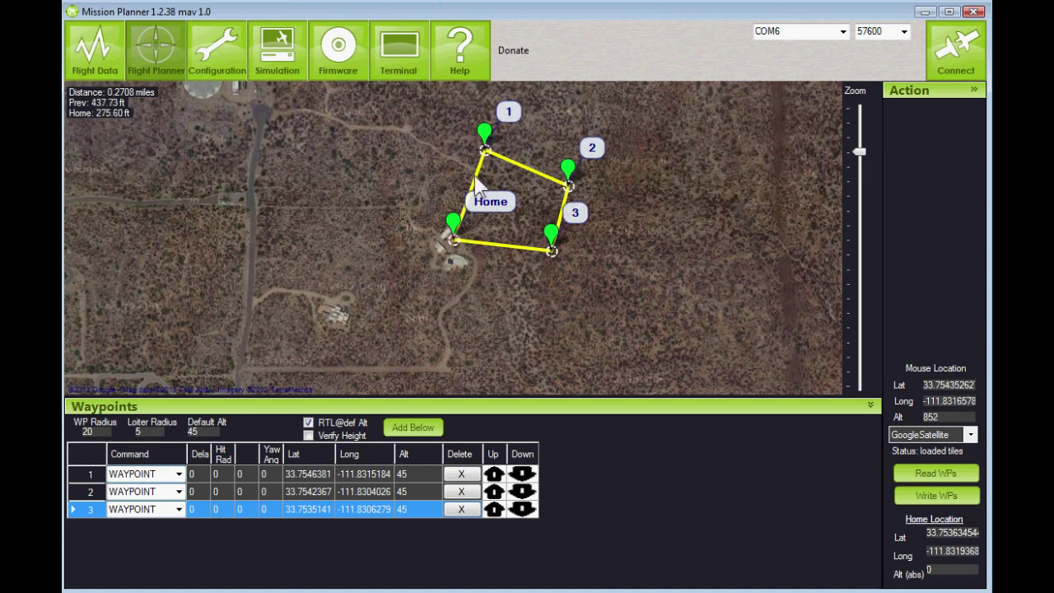
{"action": "mouse_move", "coordinate": [484, 139]}
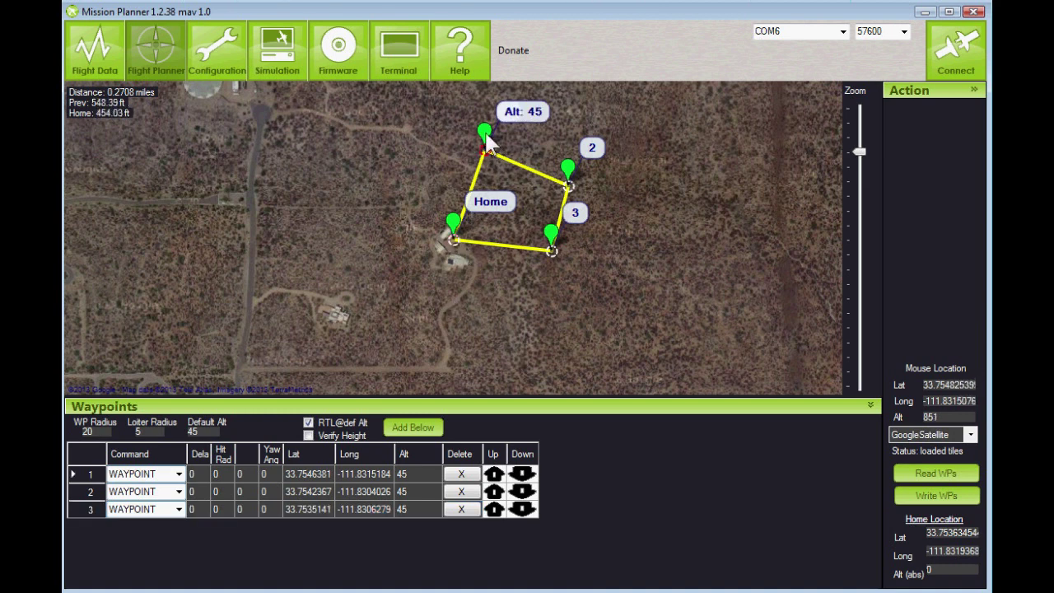
{"action": "mouse_move", "coordinate": [568, 171]}
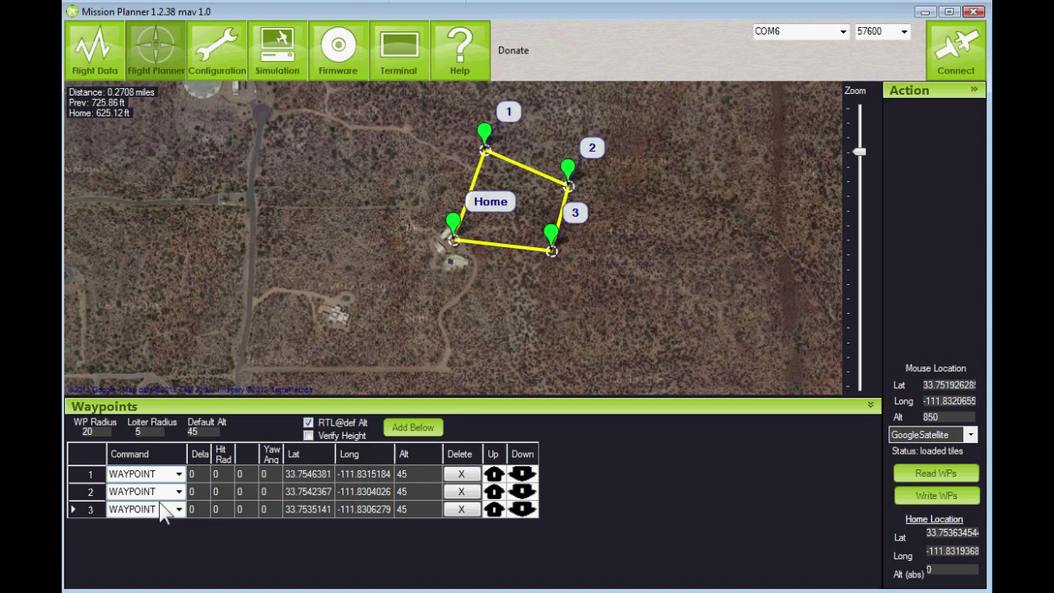
{"action": "left_click", "coordinate": [88, 512]}
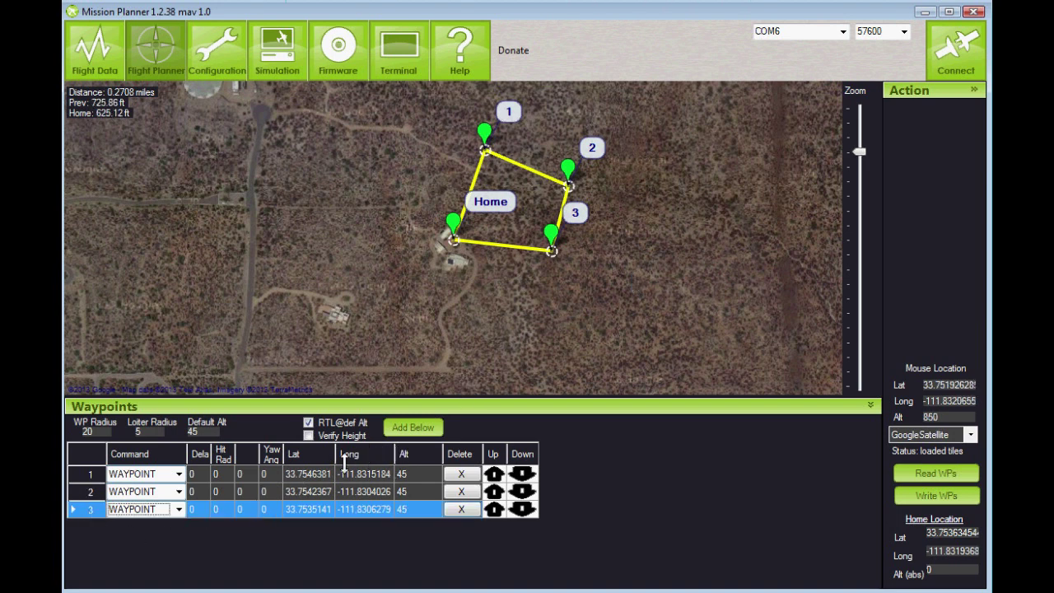
{"action": "left_click", "coordinate": [413, 428]}
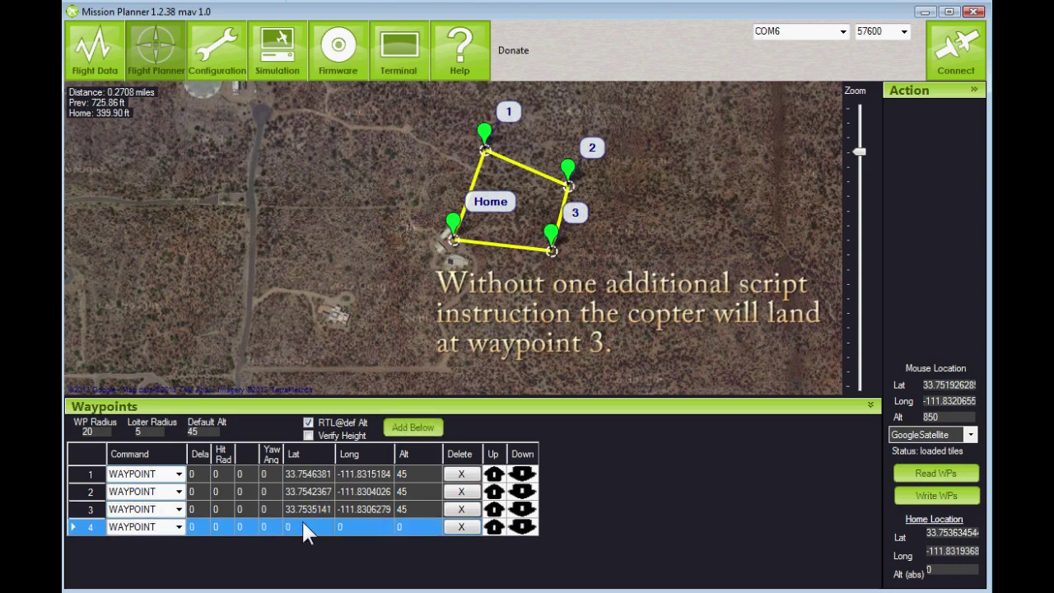
Set row 4's command in the Waypoints grid to RETURN_TO_LAUNCH
{"action": "left_click", "coordinate": [178, 526]}
{"action": "left_click", "coordinate": [177, 527]}
{"action": "left_click", "coordinate": [178, 527]}
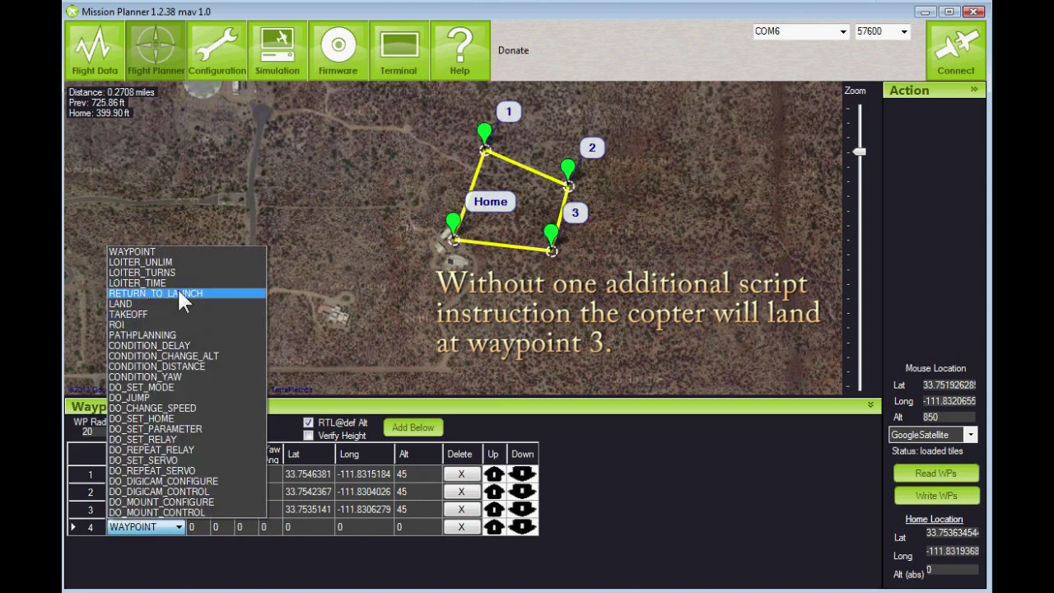
{"action": "left_click", "coordinate": [179, 294]}
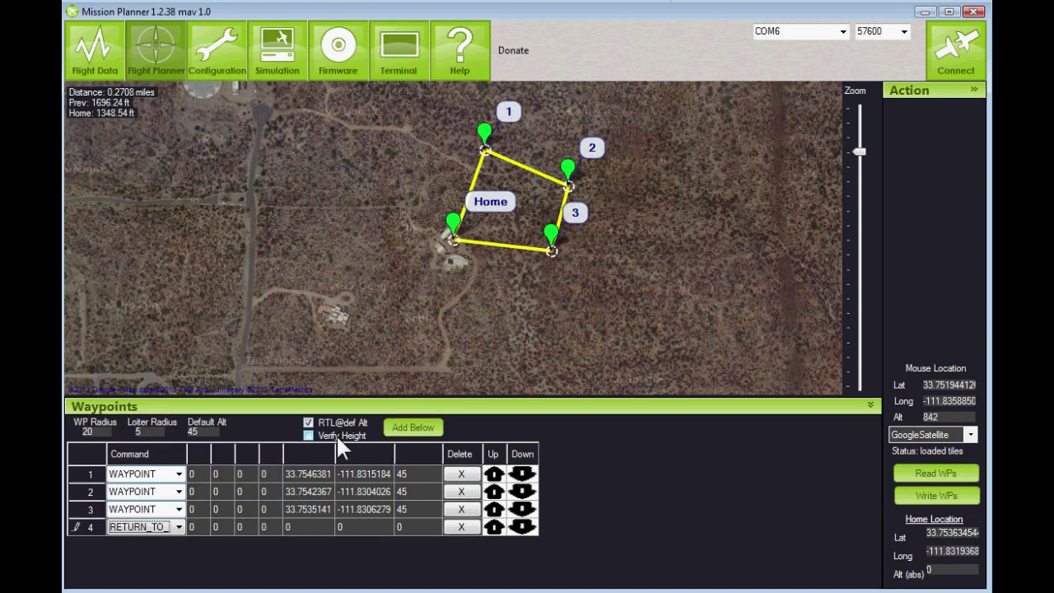
{"action": "mouse_move", "coordinate": [559, 241]}
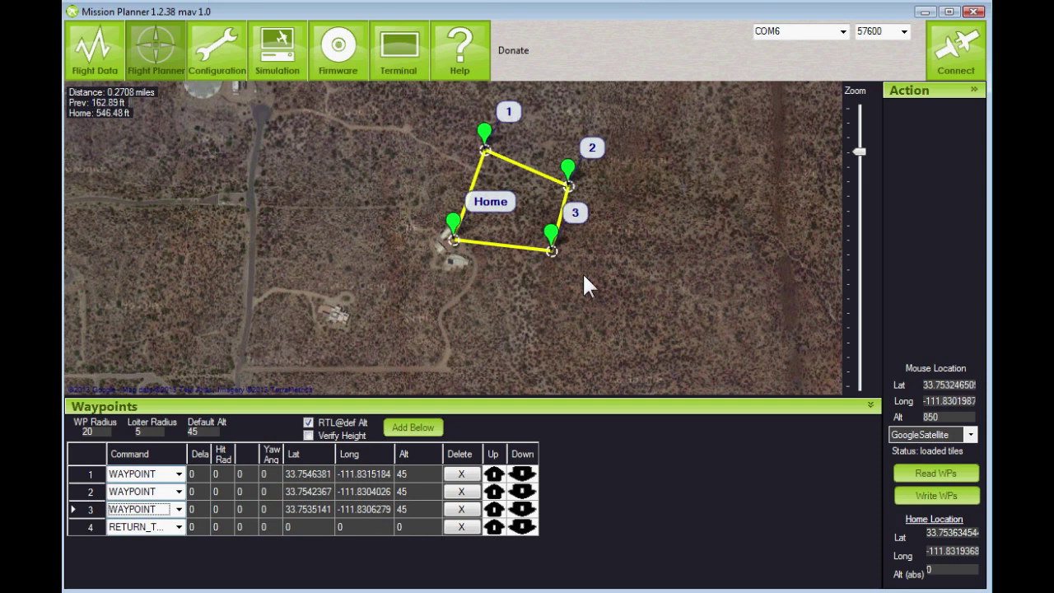
Delete waypoint 2 via the map's context menu, leaving two waypoints then RETURN_TO_LAUNCH
{"action": "right_click", "coordinate": [569, 190]}
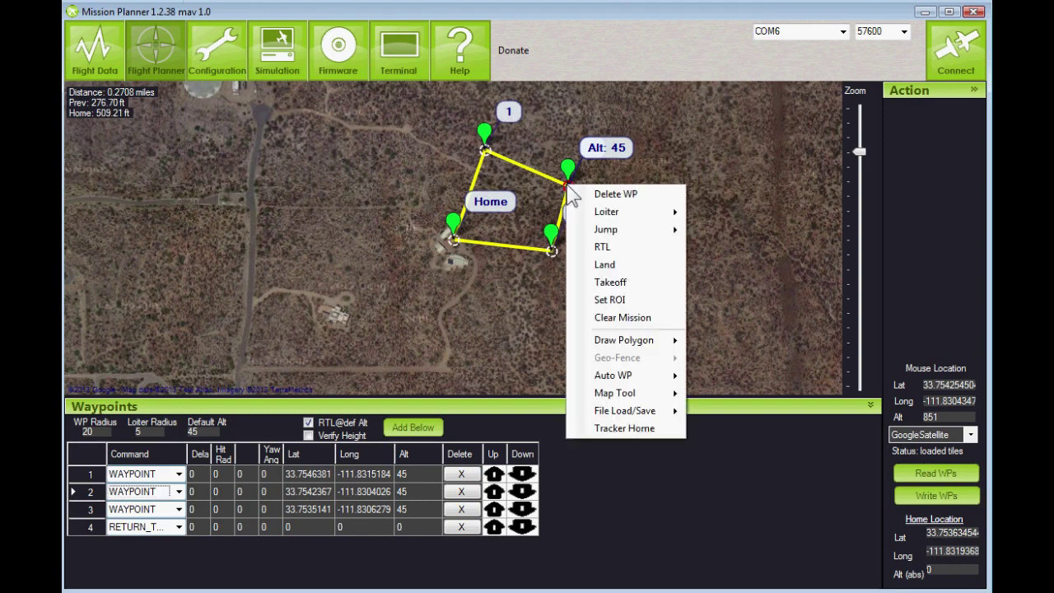
{"action": "left_click", "coordinate": [613, 197]}
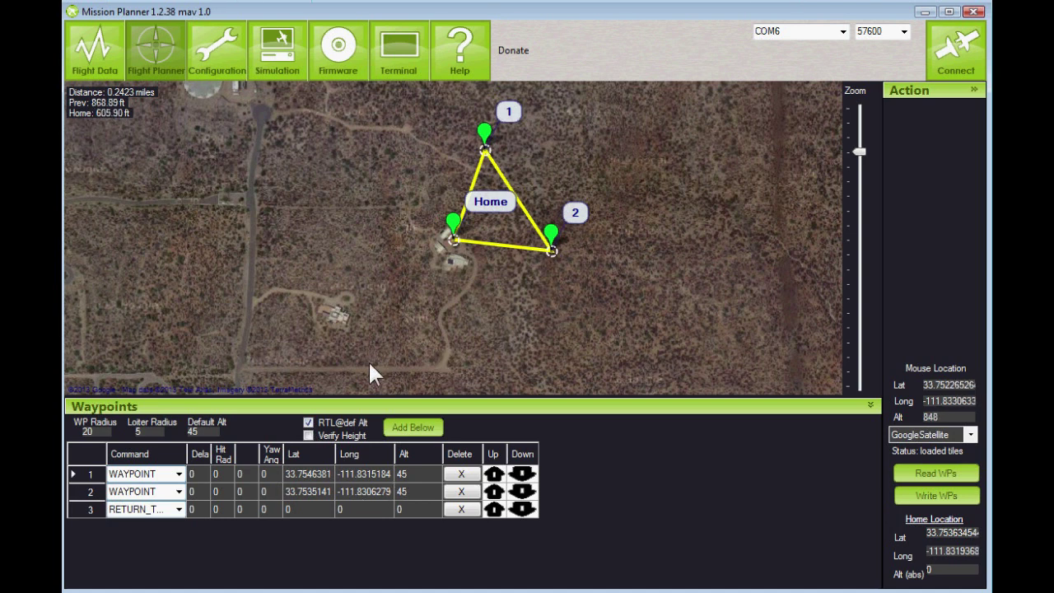
{"action": "right_click", "coordinate": [654, 243]}
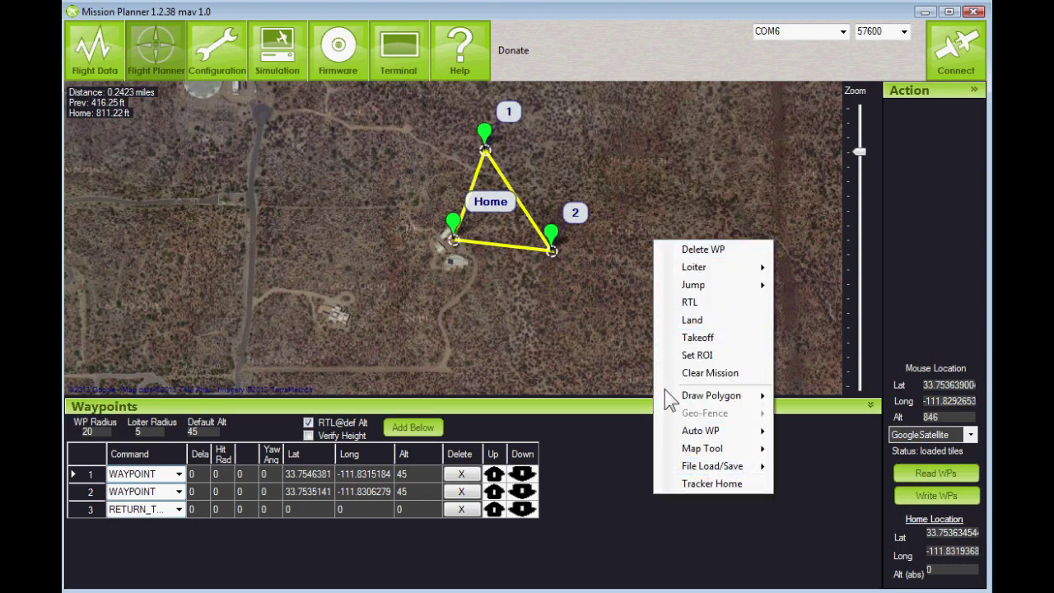
Save the mission as an Ardupilot Mission (*.txt) file named 'im' on the Desktop
{"action": "mouse_move", "coordinate": [710, 474]}
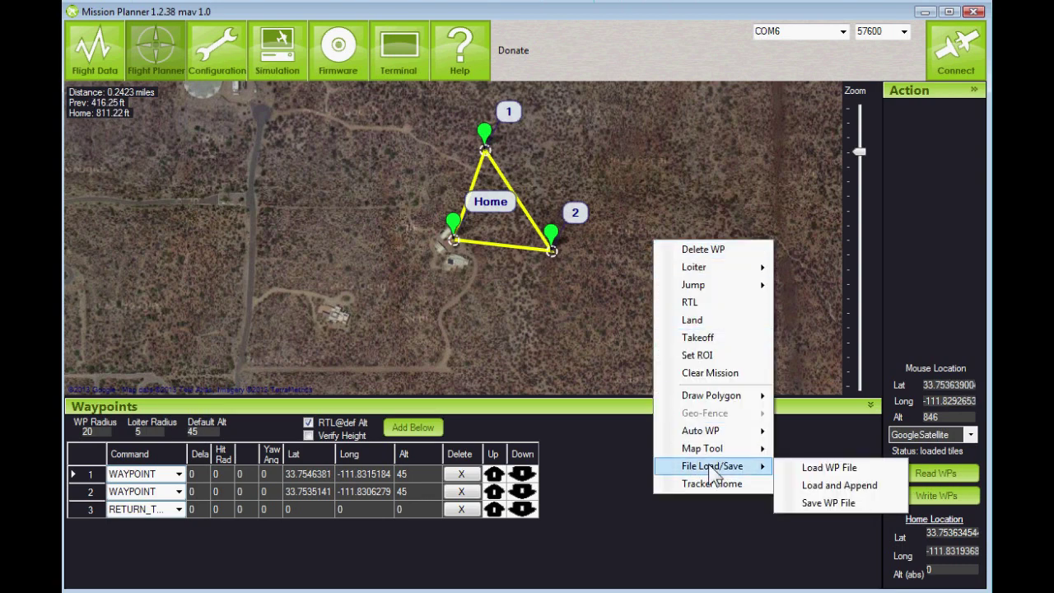
{"action": "left_click", "coordinate": [828, 503]}
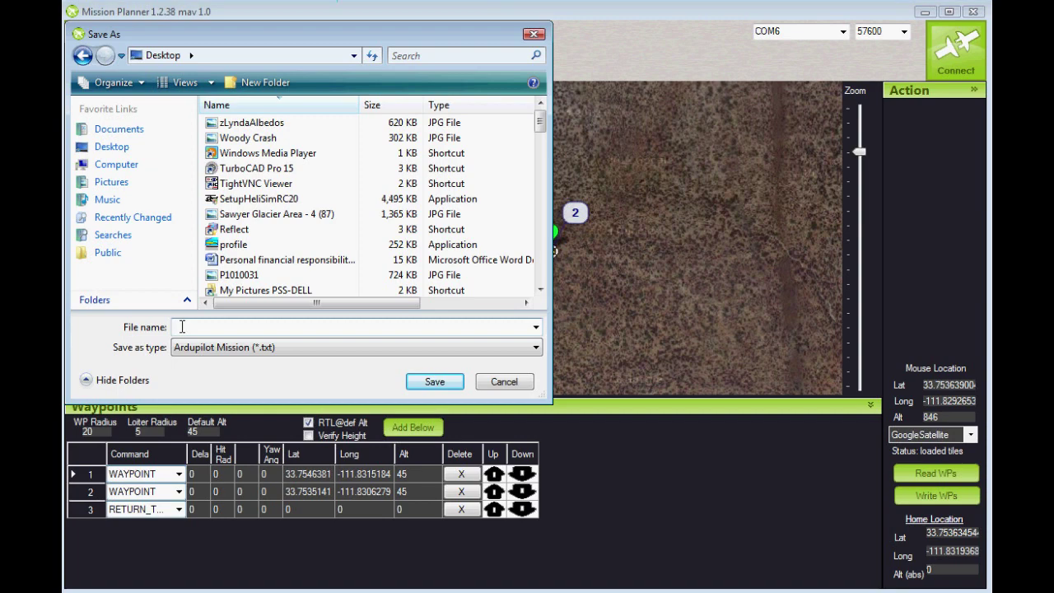
{"action": "type", "text": "im"}
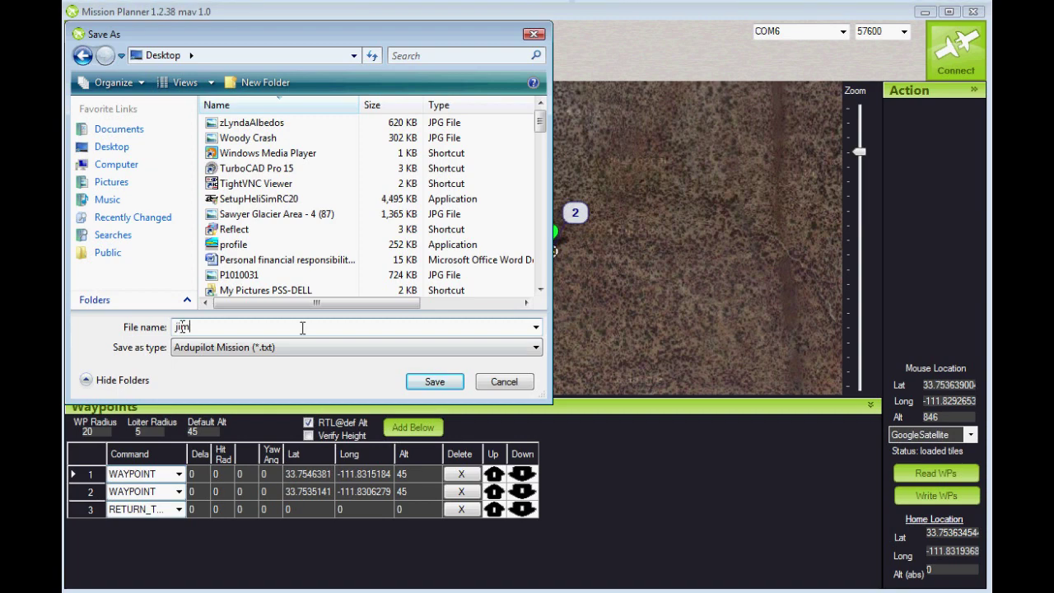
{"action": "left_click", "coordinate": [434, 384]}
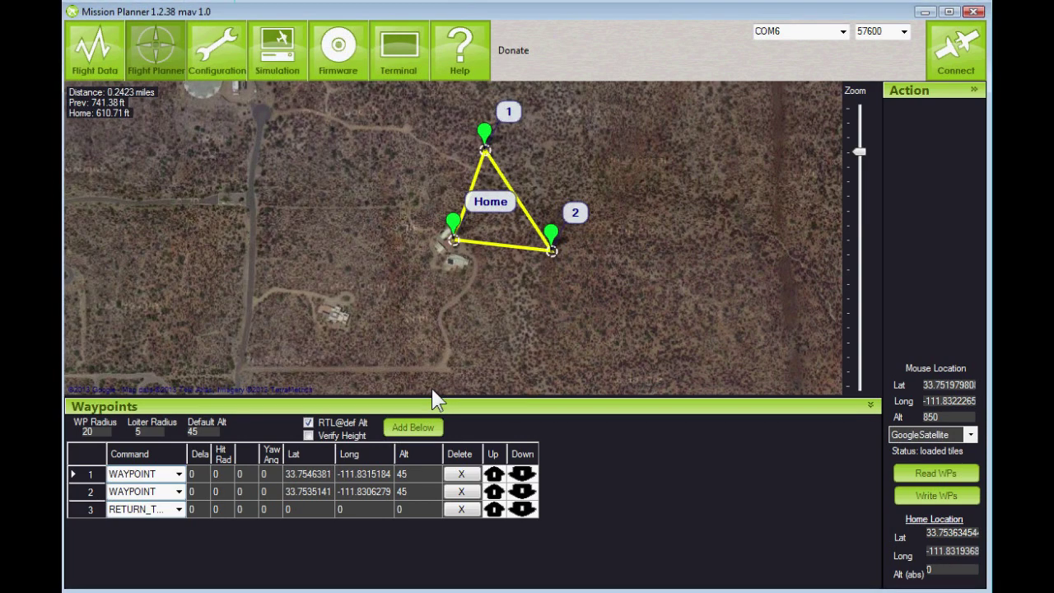